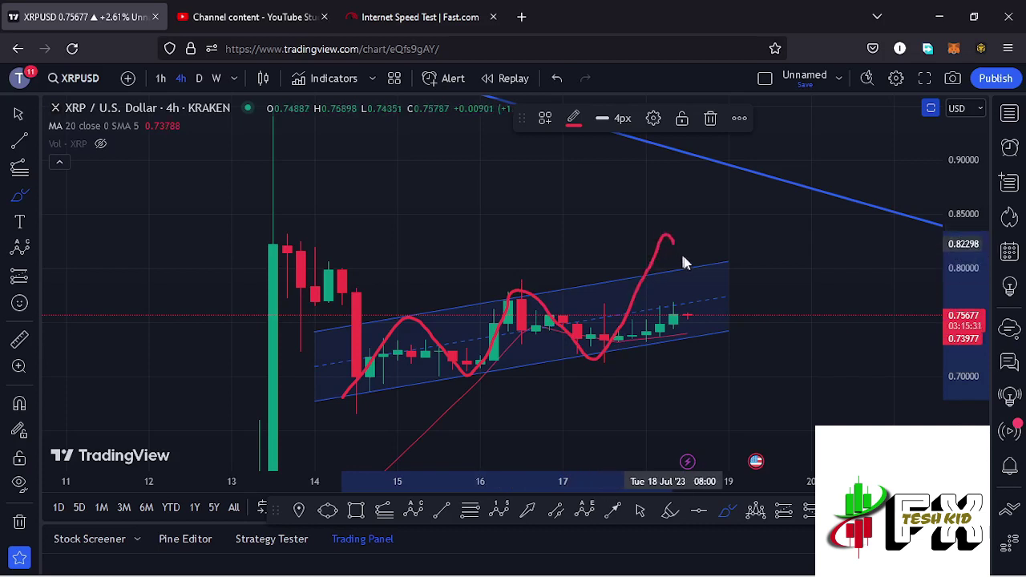
Step: Compress the price scale so the red projection can reach the descending blue wave line
{"action": "left_click_drag", "start_coordinate": [975, 183], "coordinate": [974, 225]}
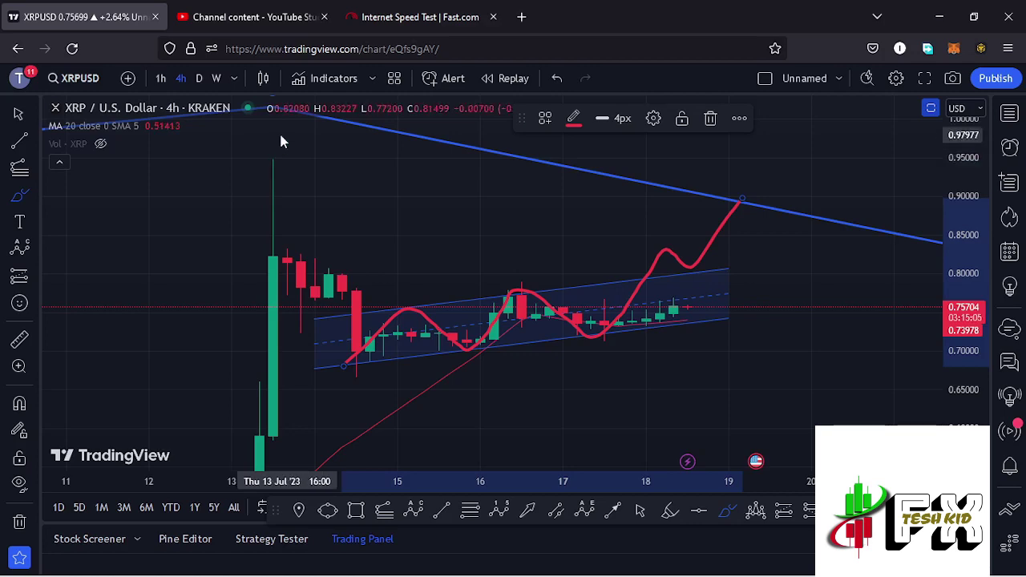
Step: Delete the red freehand projection curve and zoom the chart out
{"action": "left_click", "coordinate": [710, 119]}
{"action": "scroll", "coordinate": [585, 321], "scroll_direction": "down", "scroll_amount": 5}
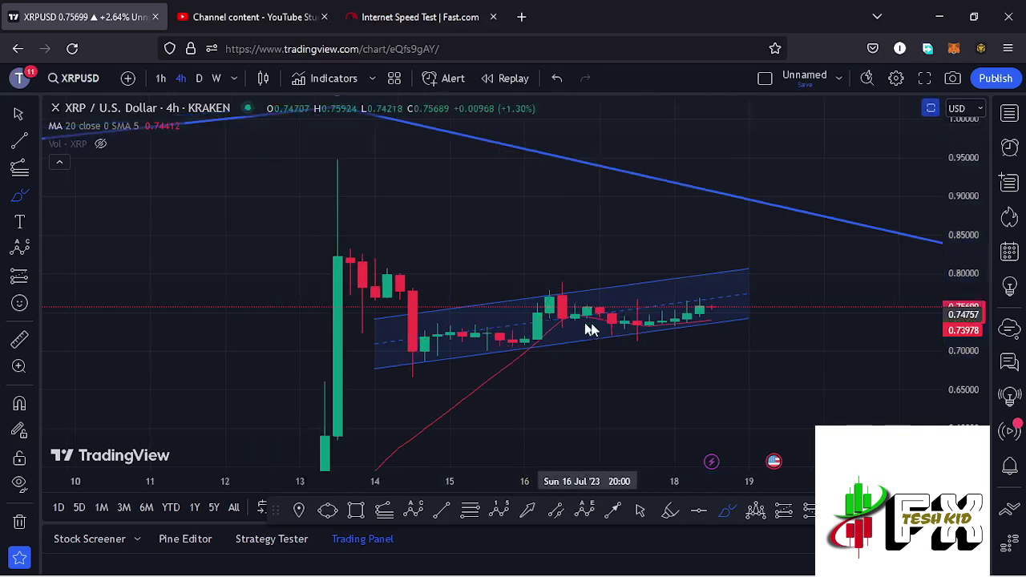
{"action": "scroll", "coordinate": [501, 394], "scroll_direction": "down", "scroll_amount": 5}
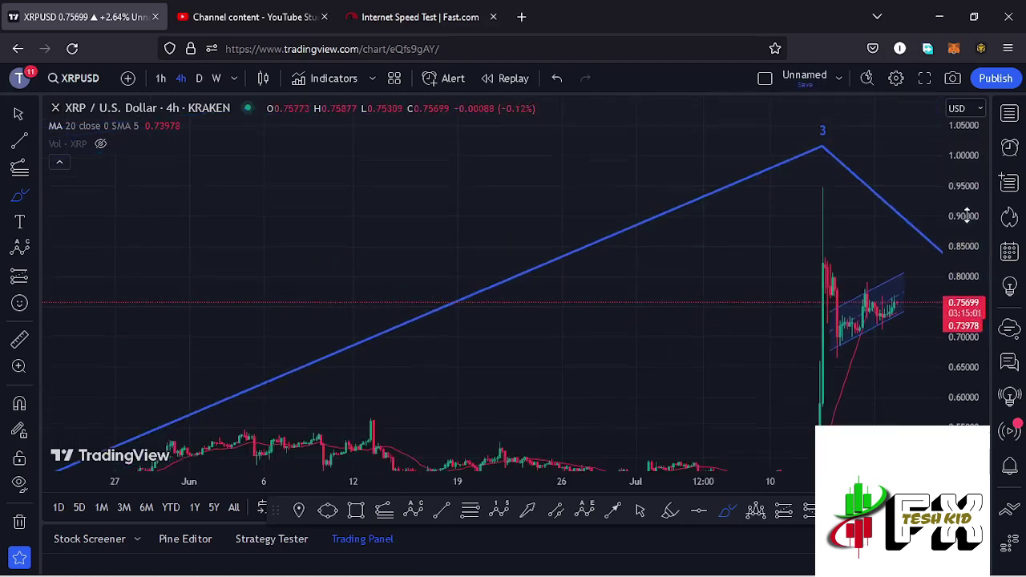
{"action": "scroll", "coordinate": [501, 395], "scroll_direction": "down", "scroll_amount": 5}
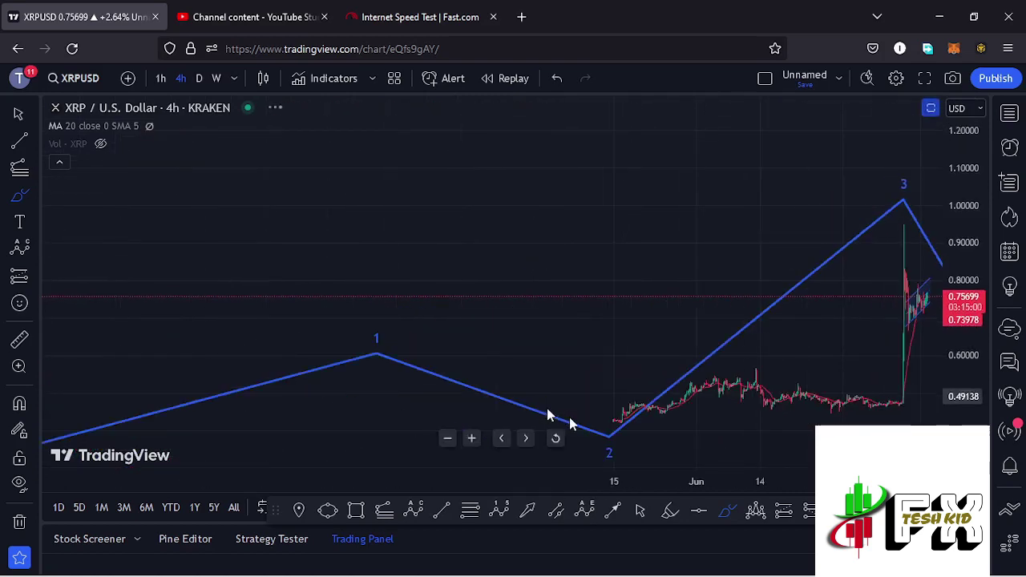
{"action": "scroll", "coordinate": [631, 476], "scroll_direction": "down", "scroll_amount": 5}
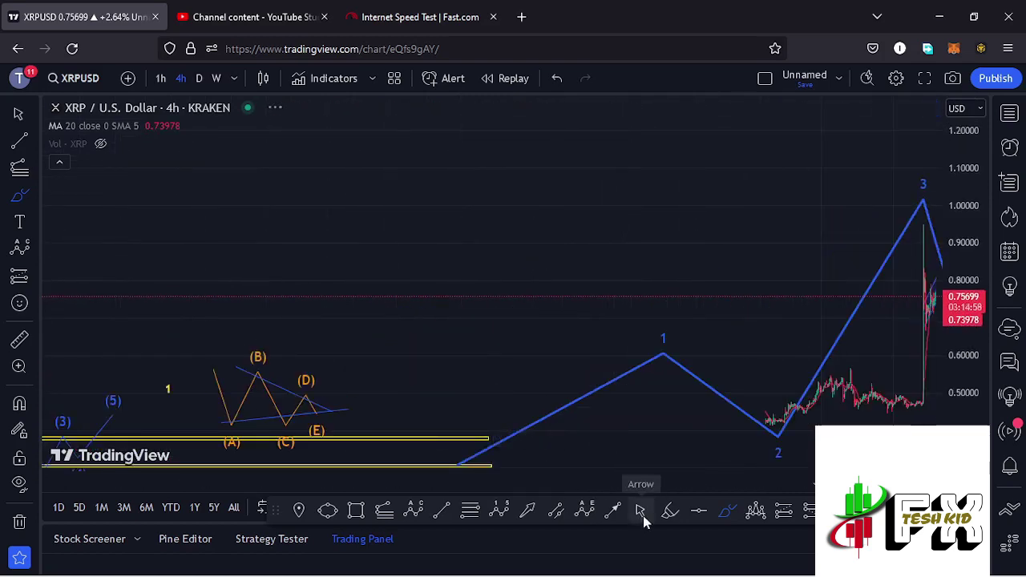
Step: Return to the pointer and pan the chart to frame waves 0–4 and the yellow zone
{"action": "left_click", "coordinate": [644, 515]}
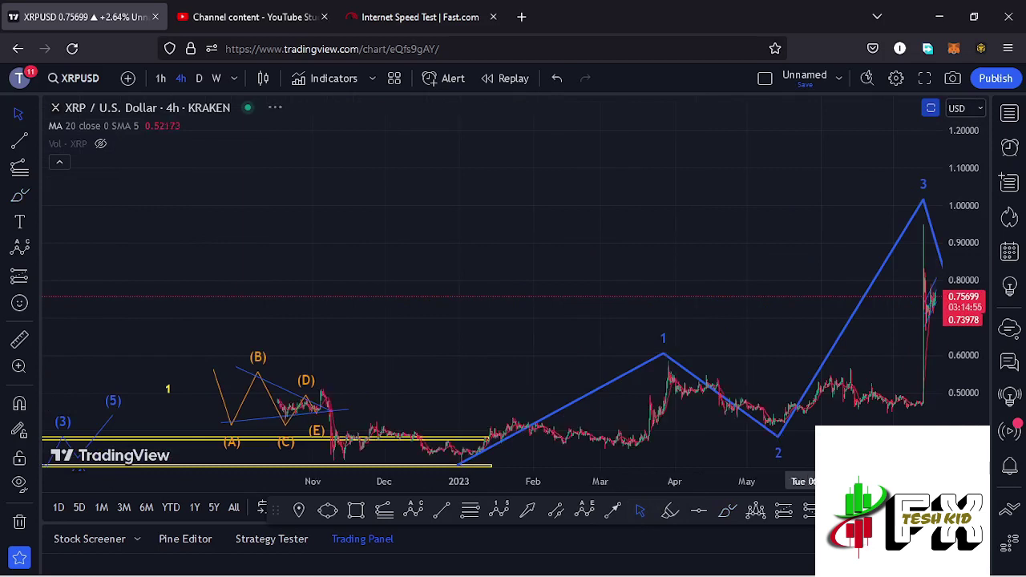
{"action": "scroll", "coordinate": [788, 419], "scroll_direction": "right", "scroll_amount": 3}
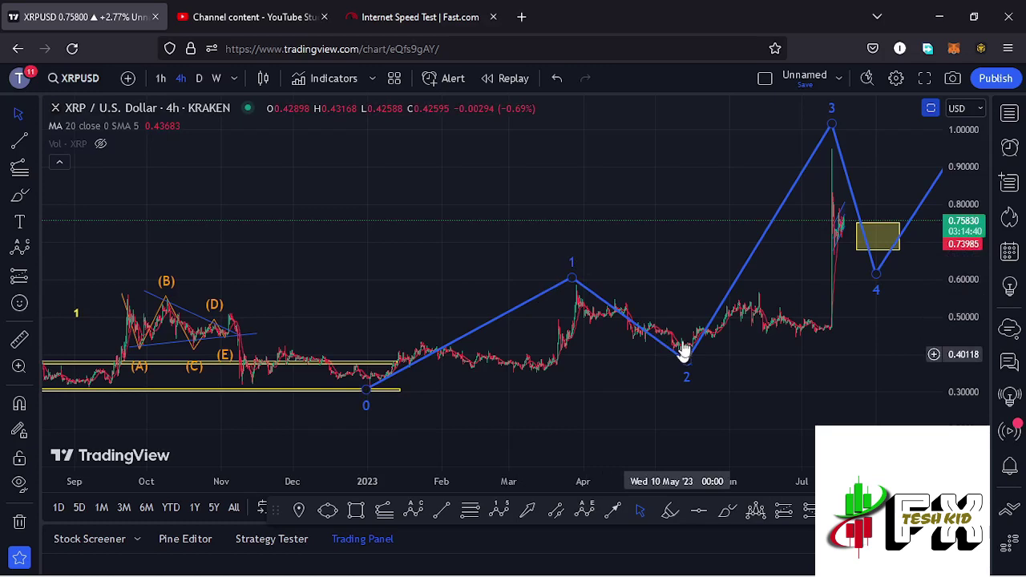
{"action": "left_click_drag", "start_coordinate": [669, 269], "coordinate": [601, 273]}
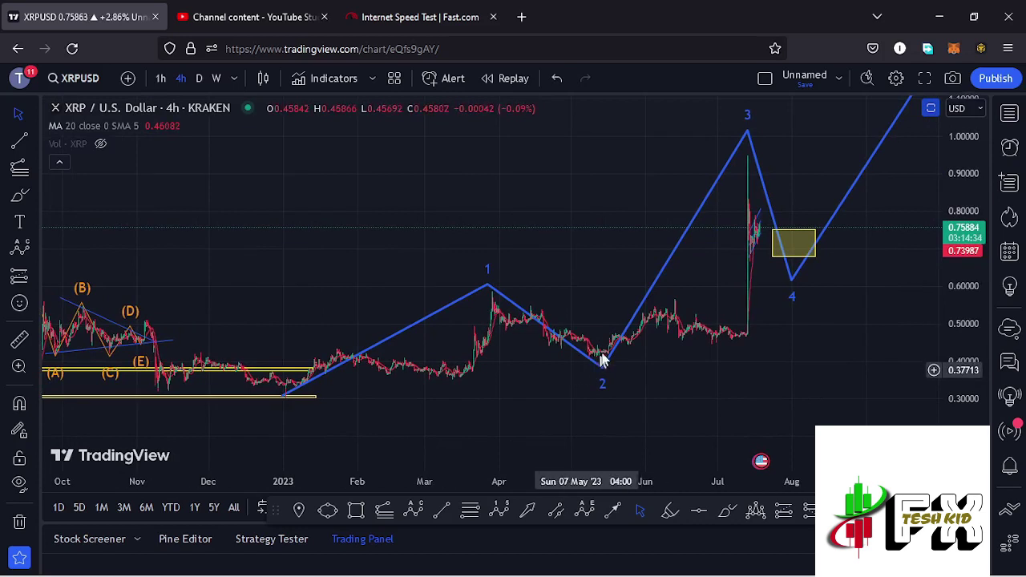
{"action": "mouse_move", "coordinate": [747, 136]}
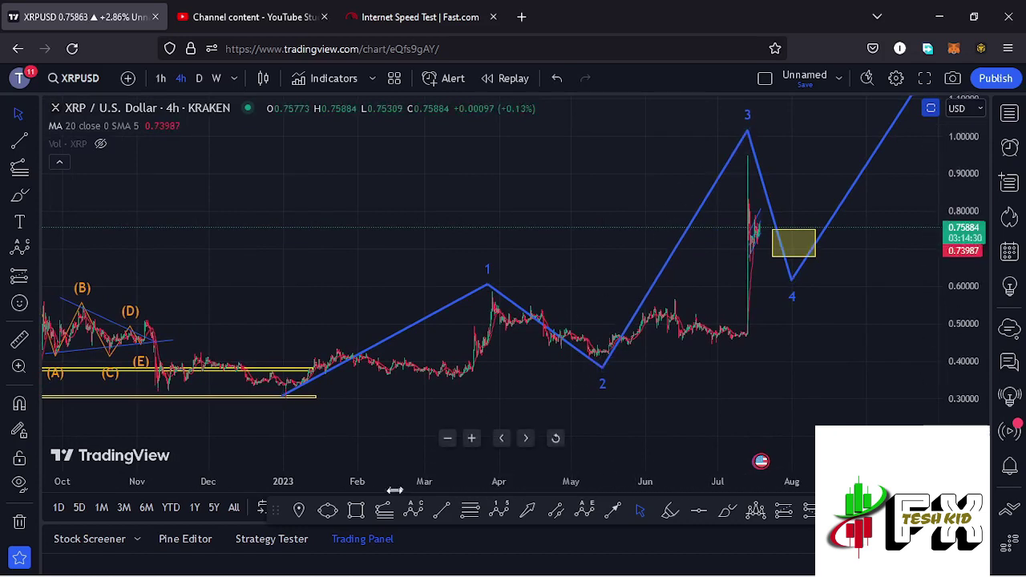
Step: Draw a trend-based Fib extension from the wave 0 low through the wave 1 peak to the wave 2 area
{"action": "left_click", "coordinate": [385, 513]}
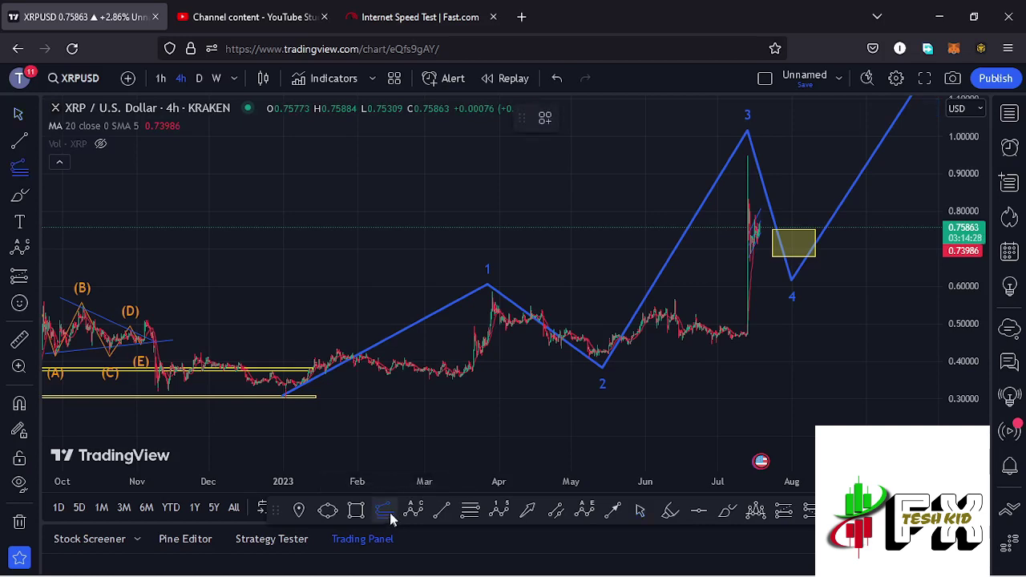
{"action": "left_click", "coordinate": [287, 397]}
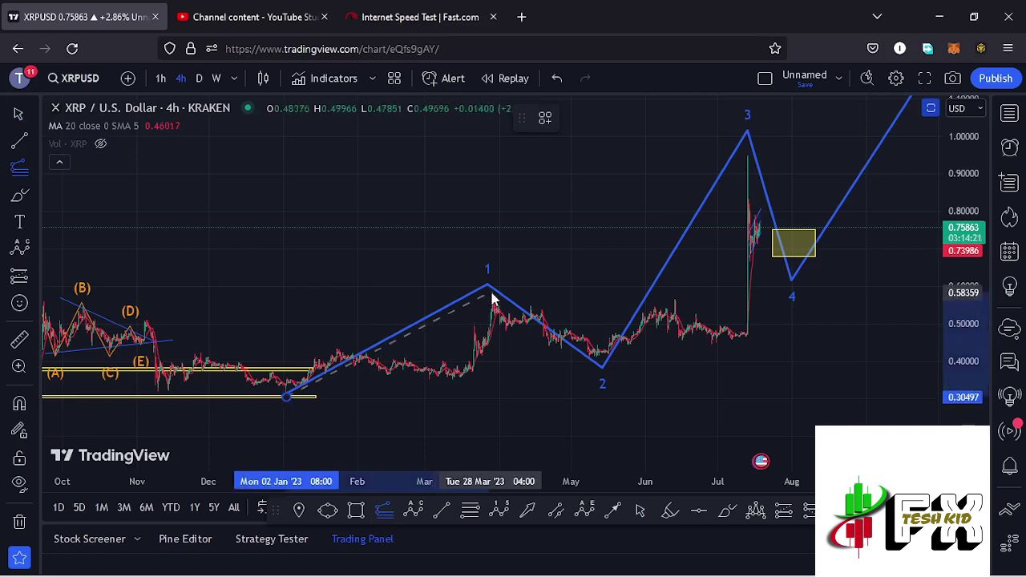
{"action": "left_click", "coordinate": [493, 294]}
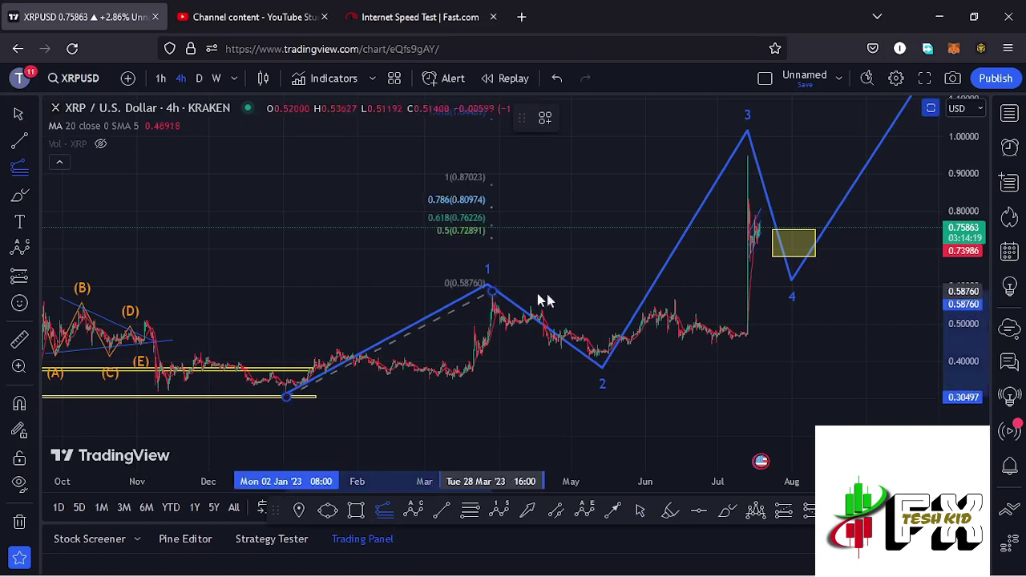
{"action": "left_click", "coordinate": [896, 358]}
{"action": "left_click_drag", "start_coordinate": [902, 329], "coordinate": [889, 345]}
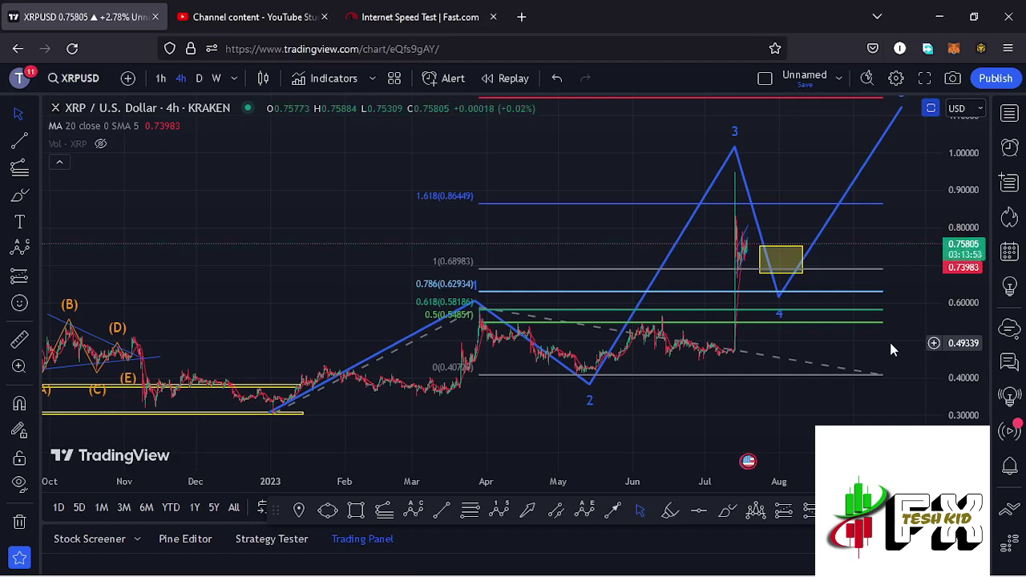
Step: Delete the Fib extension, zoom in to centre waves 2–4, and select the channel and wave drawings
{"action": "left_click", "coordinate": [881, 375]}
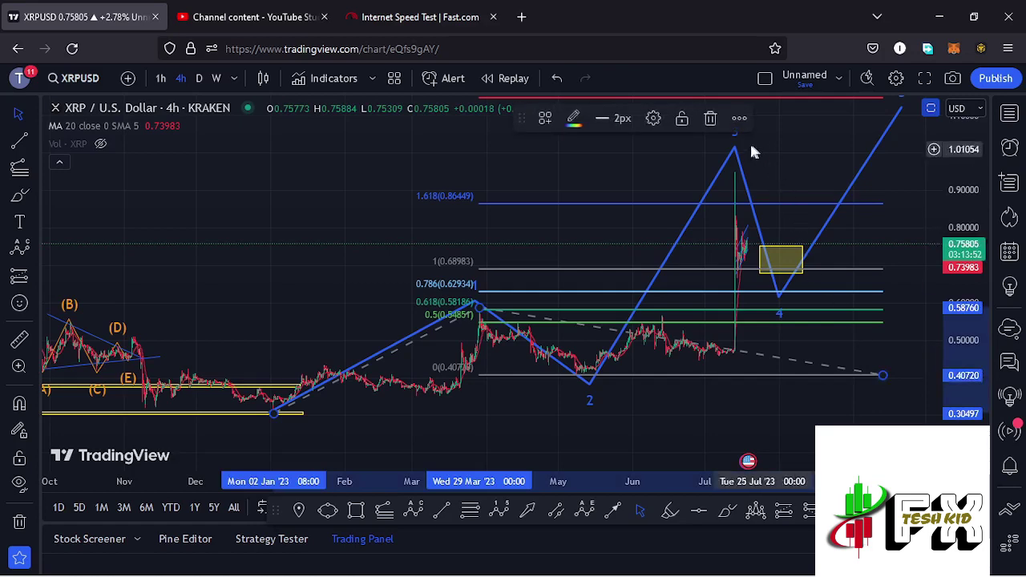
{"action": "left_click", "coordinate": [710, 117]}
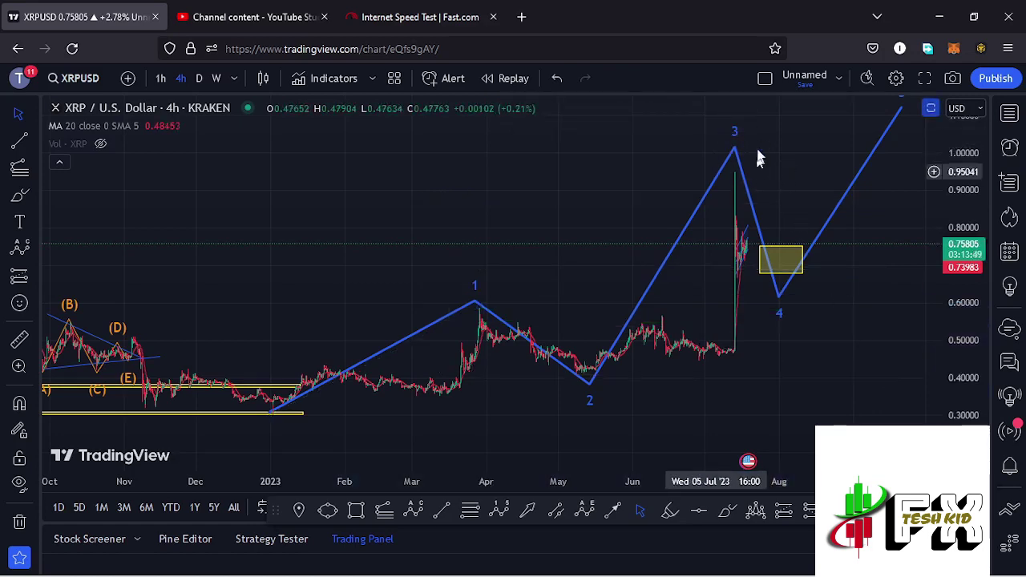
{"action": "scroll", "coordinate": [668, 292], "scroll_direction": "up", "scroll_amount": 5}
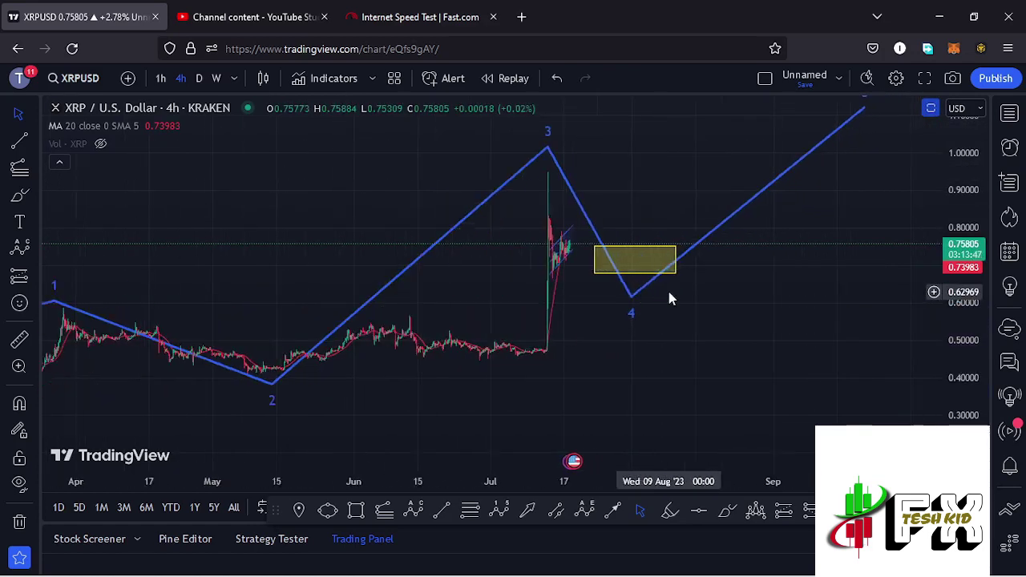
{"action": "scroll", "coordinate": [671, 285], "scroll_direction": "up", "scroll_amount": 1}
{"action": "left_click_drag", "start_coordinate": [579, 188], "coordinate": [733, 211]}
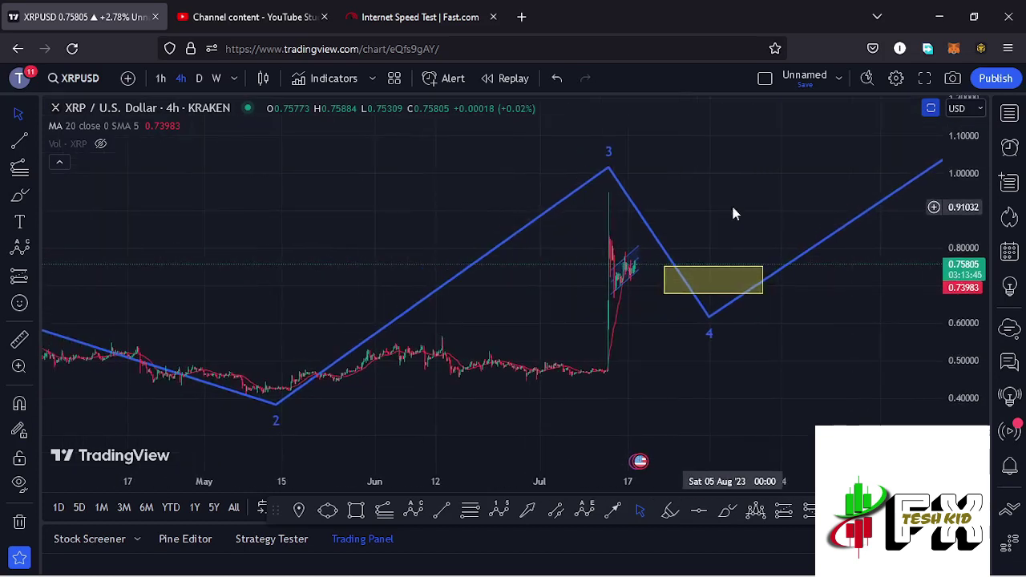
{"action": "left_click", "coordinate": [633, 264]}
{"action": "left_click", "coordinate": [710, 323]}
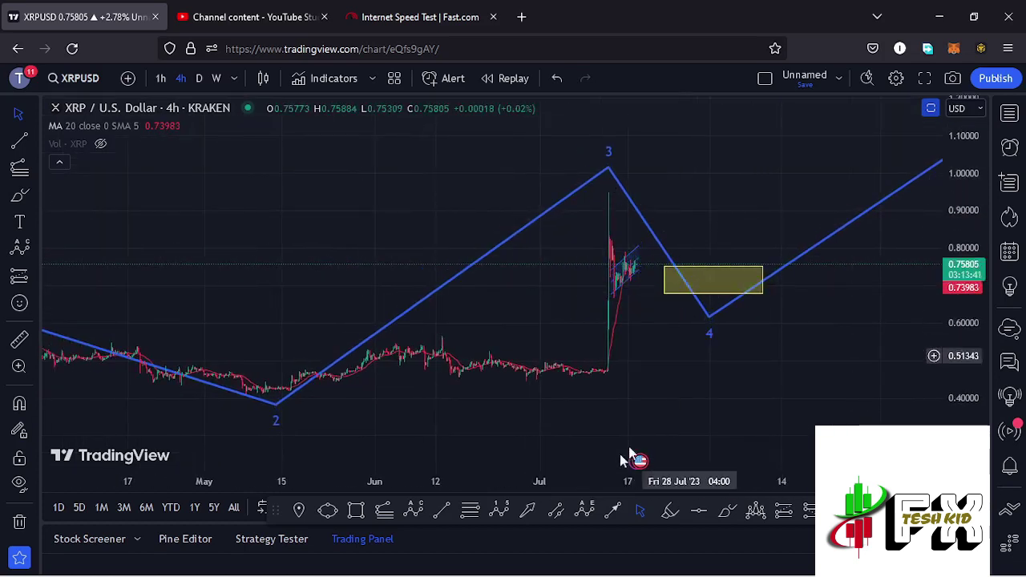
Step: Draw a Fib retracement from the wave 2 low with its top set to 0.95241
{"action": "left_click", "coordinate": [470, 511]}
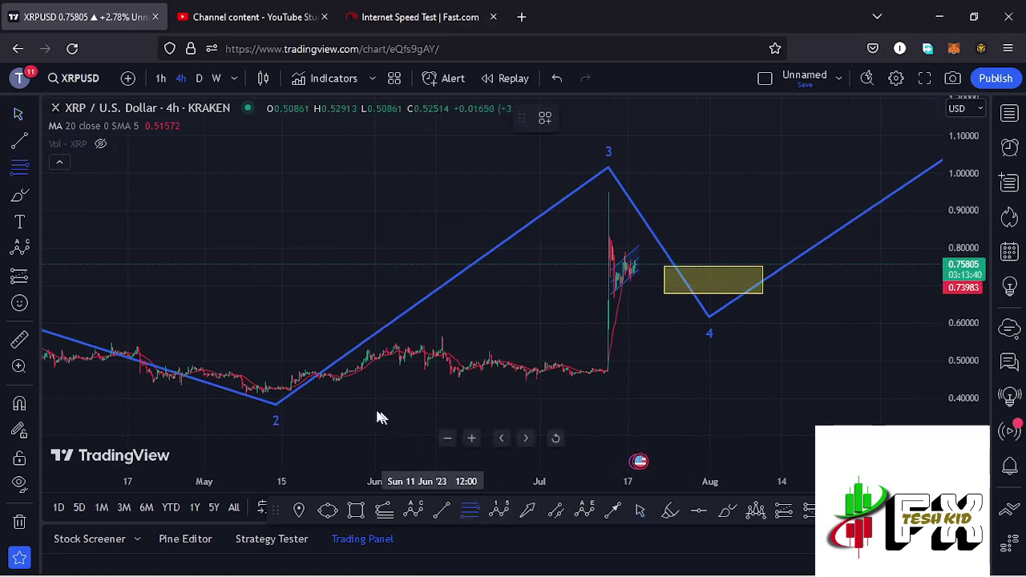
{"action": "left_click", "coordinate": [247, 396]}
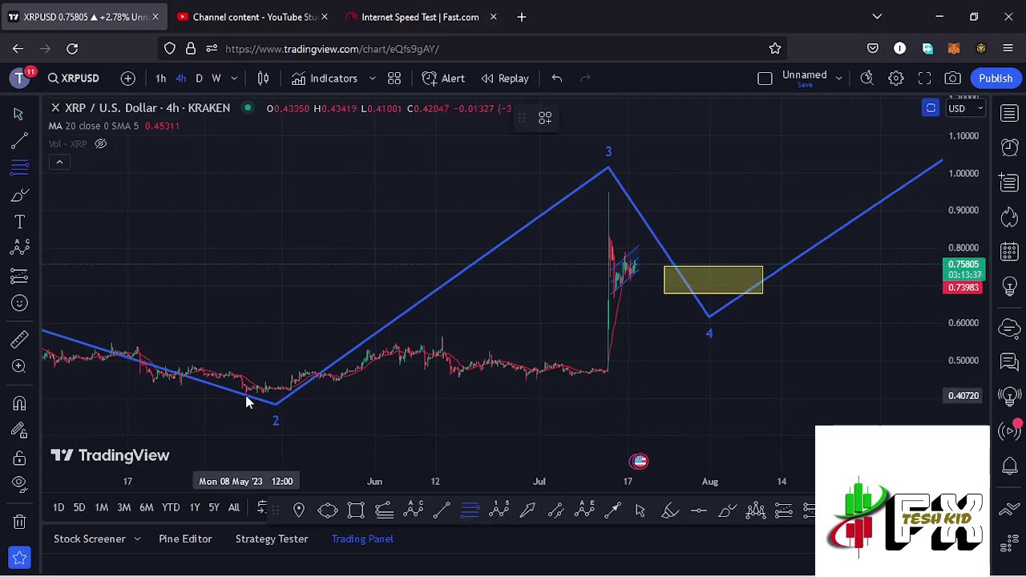
{"action": "left_click", "coordinate": [842, 201]}
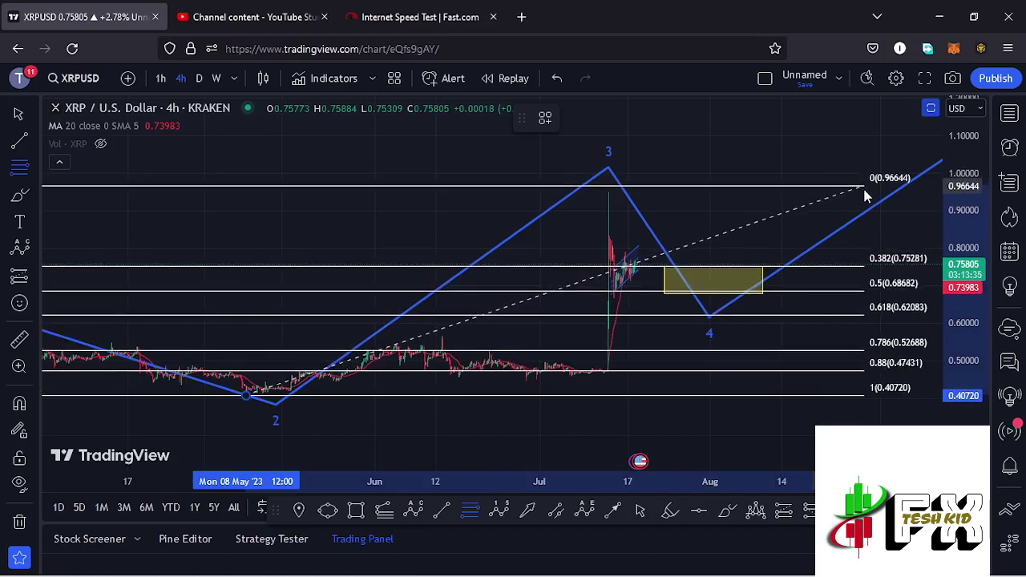
{"action": "left_click", "coordinate": [867, 192]}
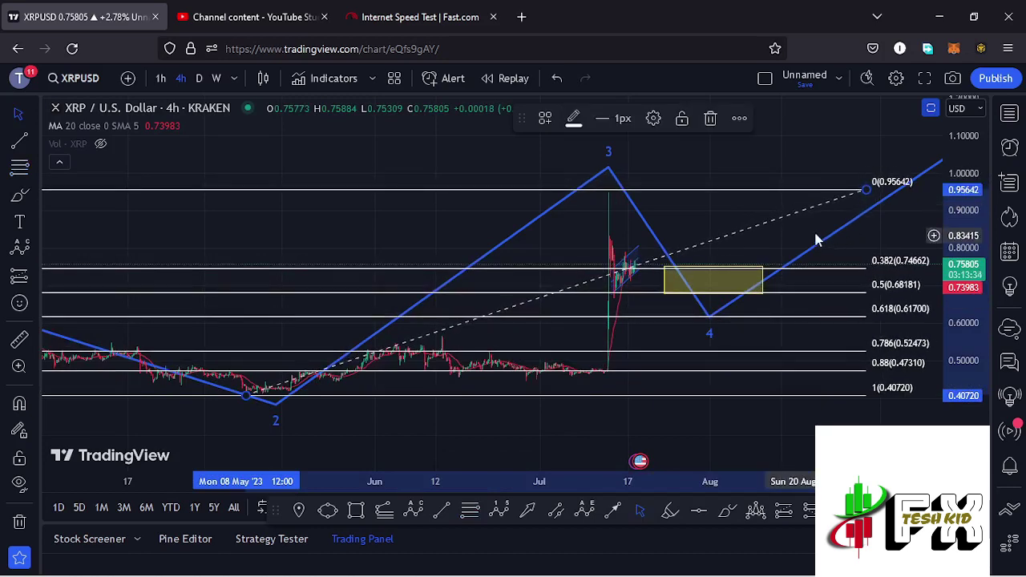
{"action": "left_click_drag", "start_coordinate": [815, 236], "coordinate": [779, 228]}
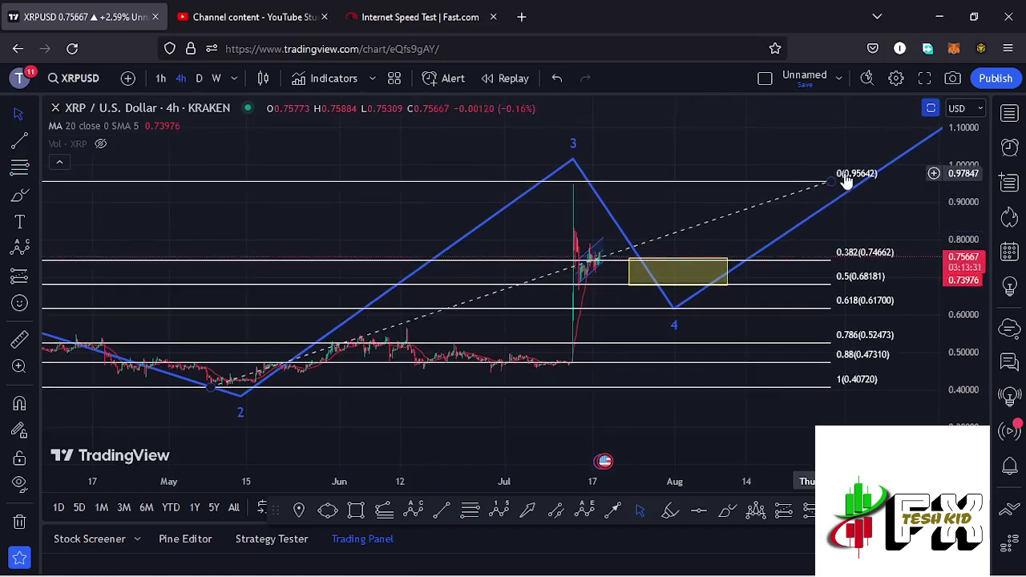
{"action": "left_click", "coordinate": [836, 187]}
{"action": "left_click_drag", "start_coordinate": [836, 187], "coordinate": [840, 189]}
Step: Lower the yellow rectangle's top to the 0.382 level and extend it left to recent candles
{"action": "left_click", "coordinate": [679, 265]}
{"action": "left_click_drag", "start_coordinate": [681, 256], "coordinate": [683, 263]}
{"action": "left_click_drag", "start_coordinate": [894, 215], "coordinate": [849, 213]}
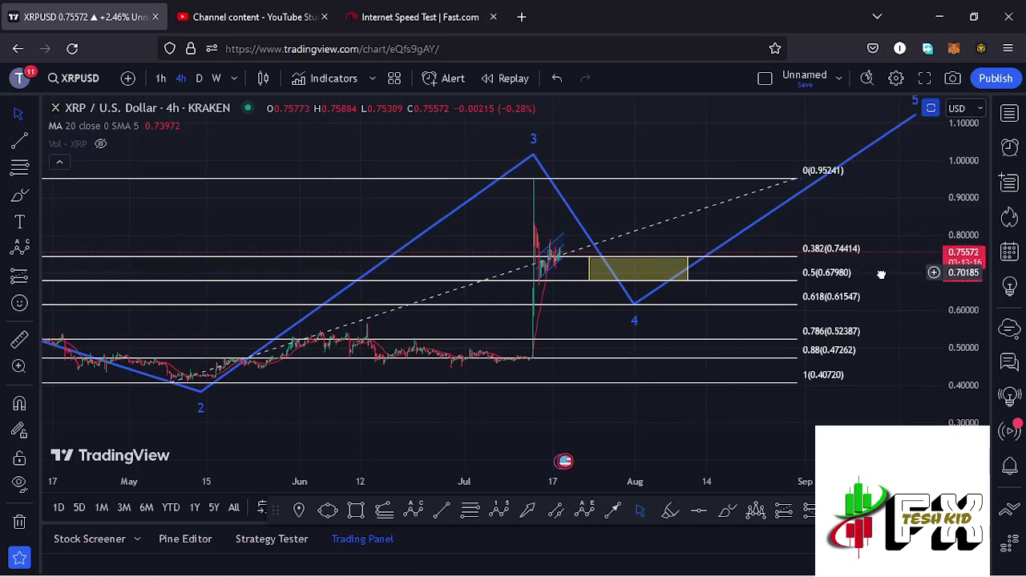
{"action": "left_click_drag", "start_coordinate": [890, 277], "coordinate": [879, 279]}
{"action": "left_click_drag", "start_coordinate": [983, 268], "coordinate": [982, 241]}
{"action": "left_click_drag", "start_coordinate": [578, 259], "coordinate": [529, 276]}
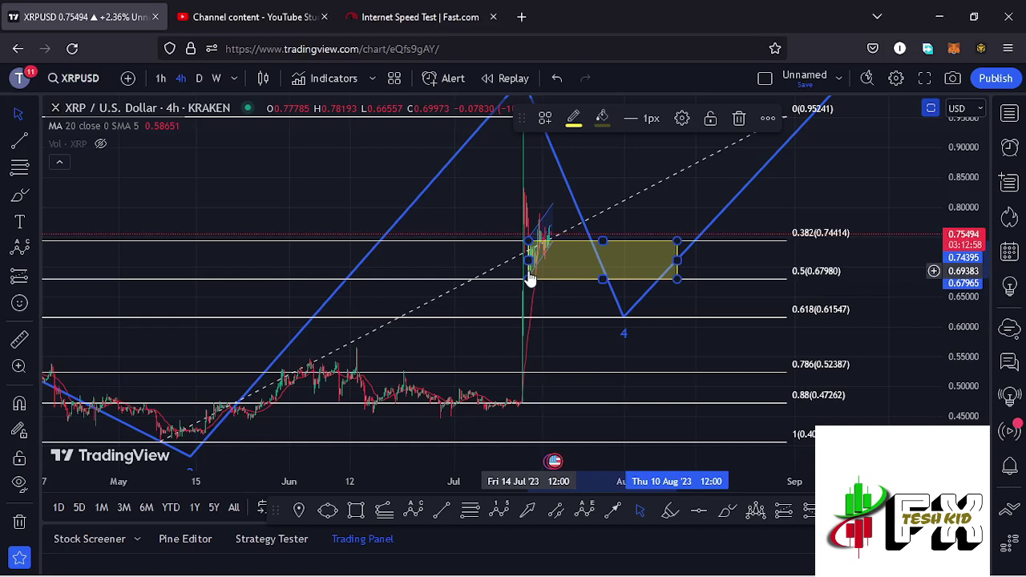
Step: Delete the Fib retracement, restoring the yellow rectangle that was removed by mistake
{"action": "left_click", "coordinate": [739, 119]}
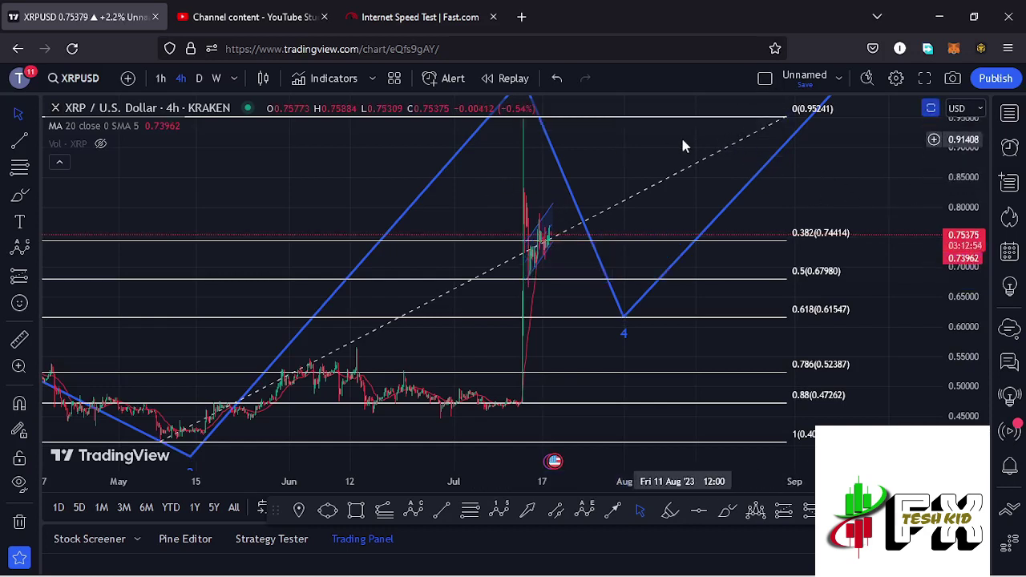
{"action": "key", "text": "ctrl+z"}
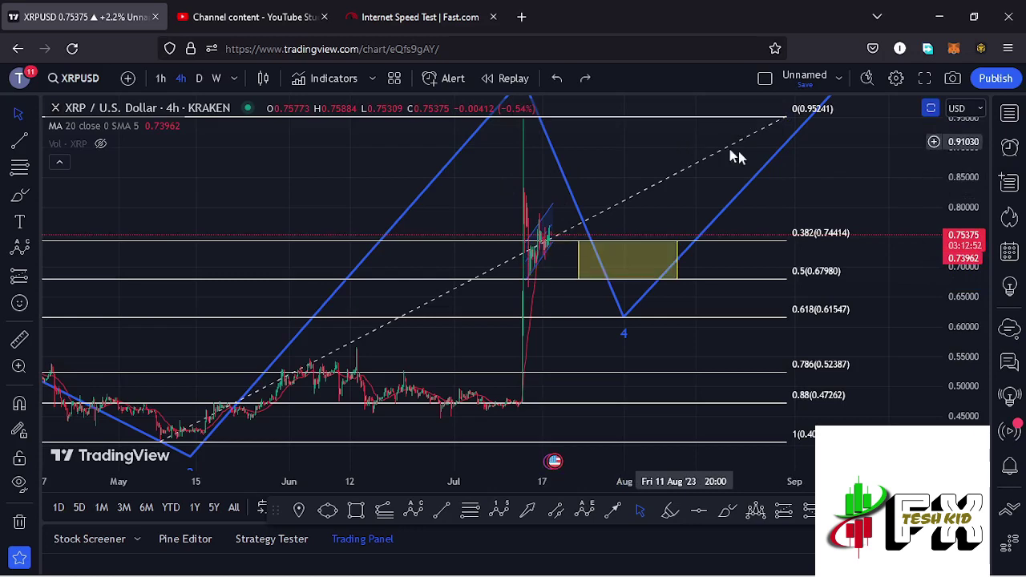
{"action": "left_click", "coordinate": [777, 114]}
{"action": "left_click", "coordinate": [713, 114]}
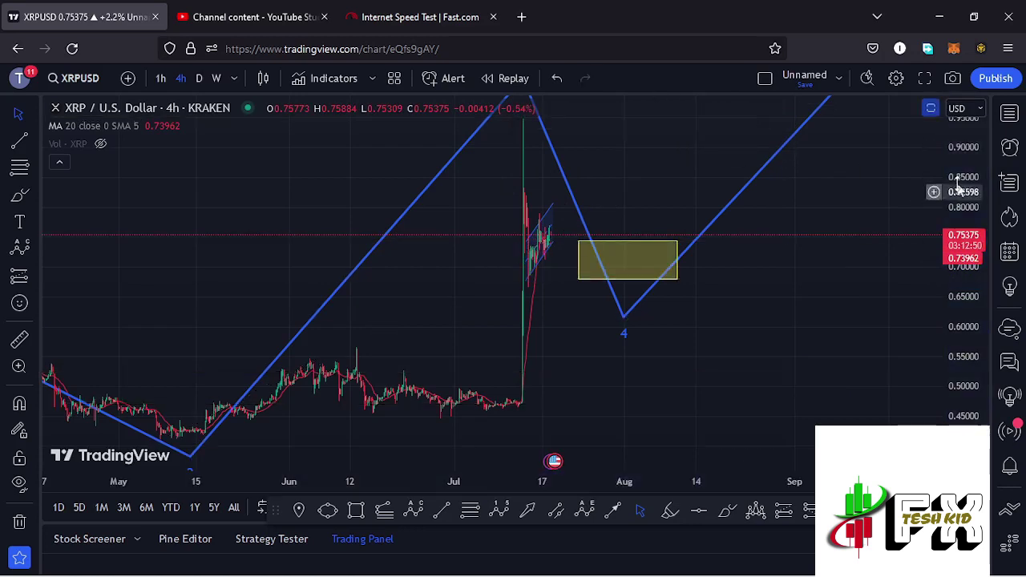
Step: Draw a trend-based Fib extension from the 31 Dec low through the wave-1 peak, showing levels up to 1.618
{"action": "scroll", "coordinate": [497, 309], "scroll_direction": "down", "scroll_amount": 5}
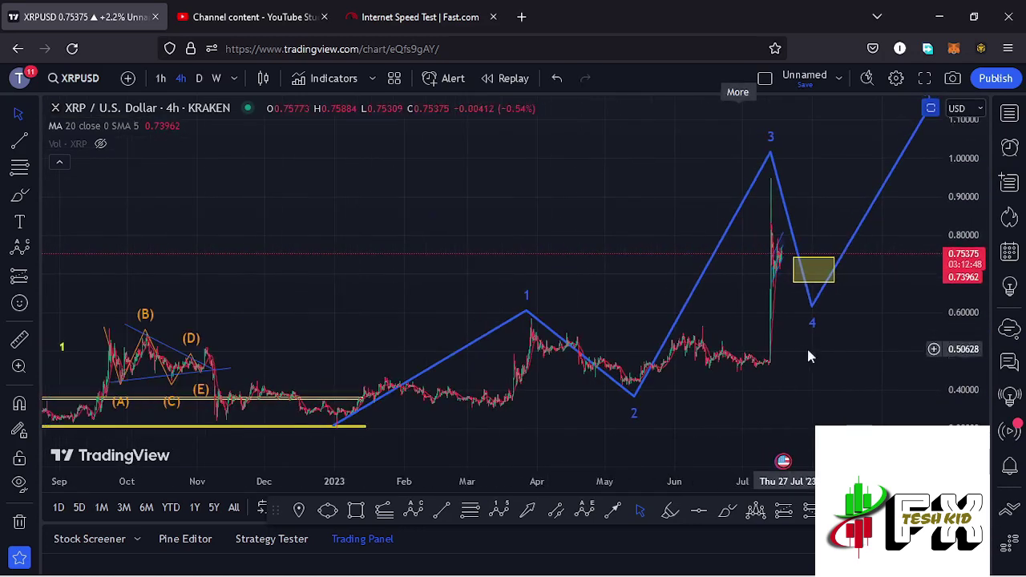
{"action": "left_click_drag", "start_coordinate": [716, 378], "coordinate": [687, 379]}
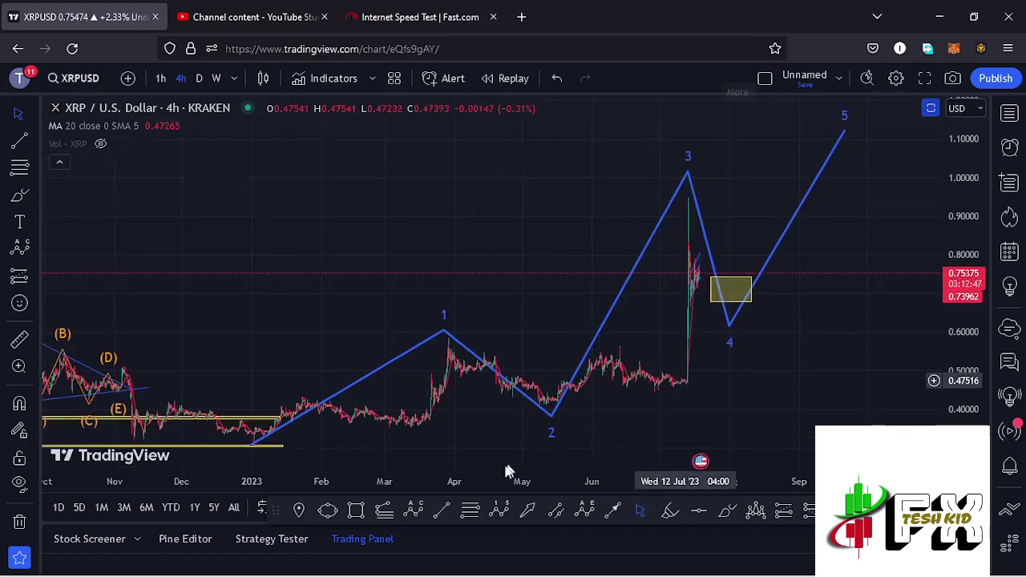
{"action": "left_click", "coordinate": [387, 517]}
{"action": "left_click", "coordinate": [250, 446]}
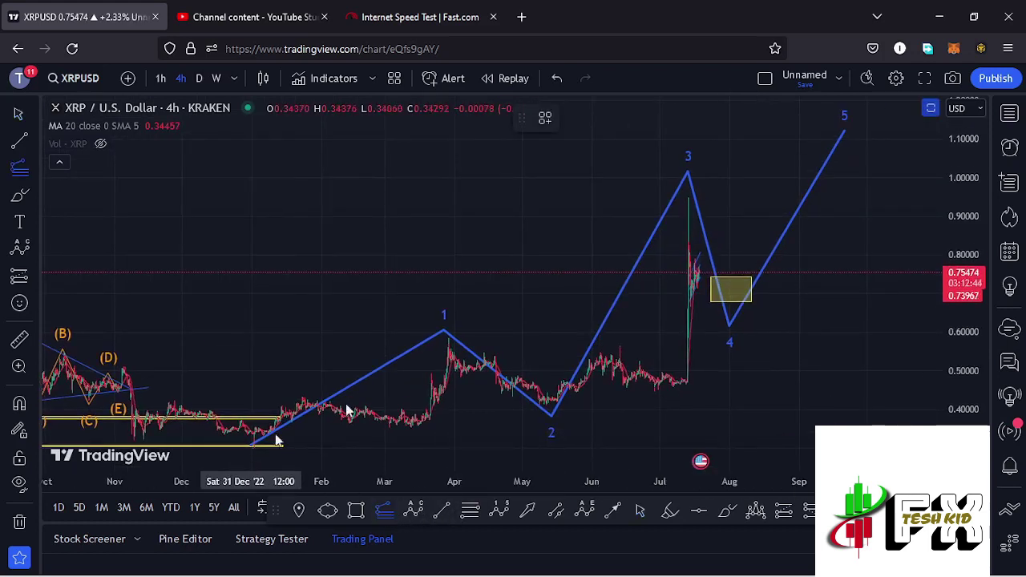
{"action": "left_click", "coordinate": [448, 341]}
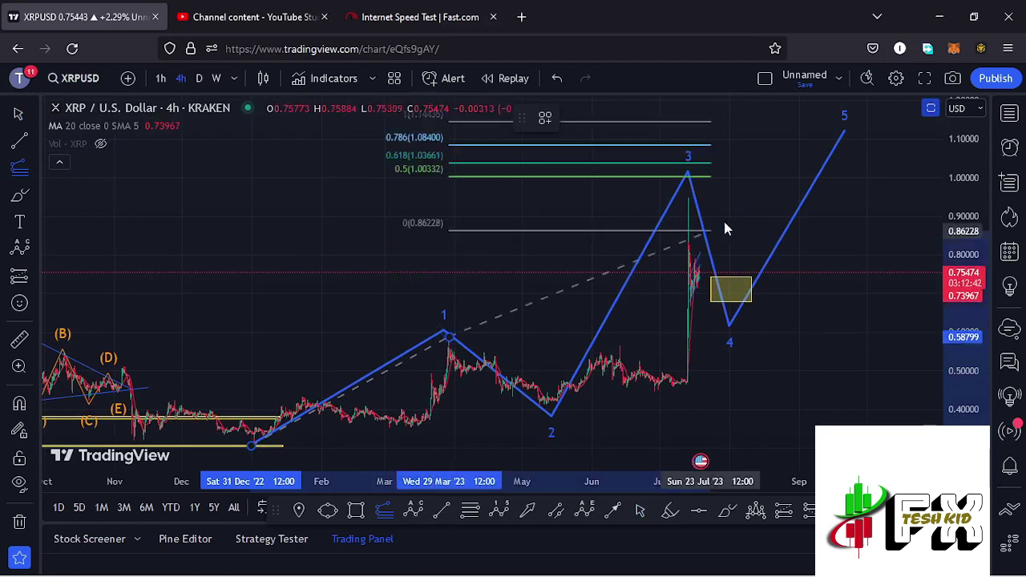
{"action": "left_click", "coordinate": [883, 195]}
{"action": "left_click_drag", "start_coordinate": [896, 180], "coordinate": [890, 213]}
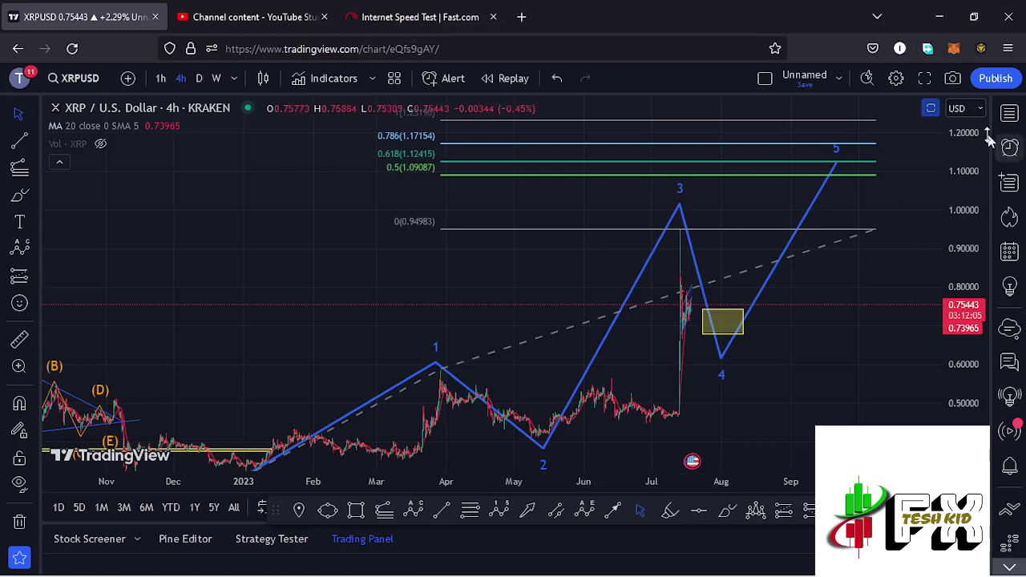
{"action": "left_click_drag", "start_coordinate": [968, 157], "coordinate": [882, 200]}
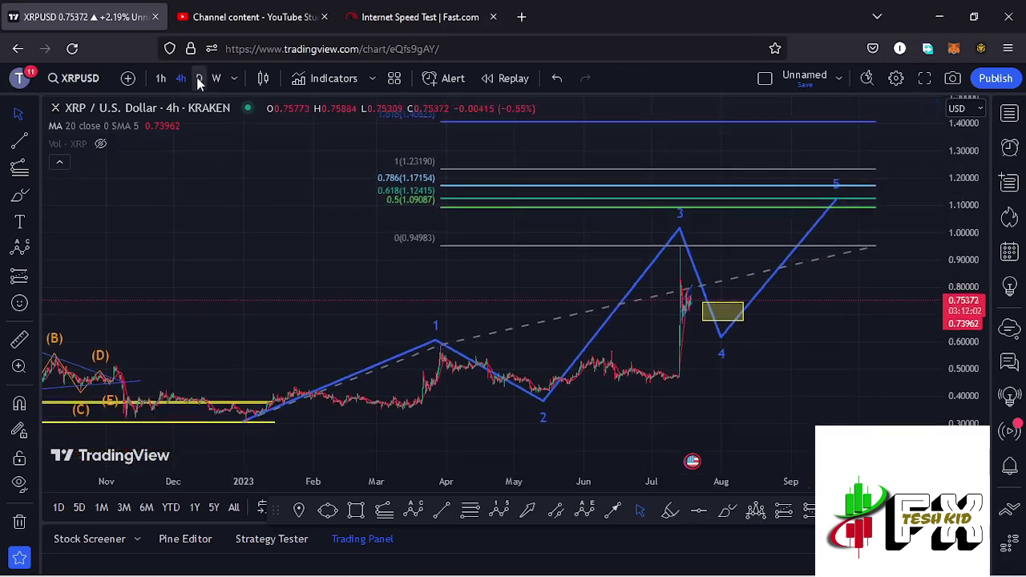
Step: Switch the chart to the daily (1D) timeframe and compress the price scale to fit the wave count
{"action": "left_click", "coordinate": [199, 78]}
{"action": "key", "text": "1"}
{"action": "key", "text": "d"}
{"action": "key", "text": "Return"}
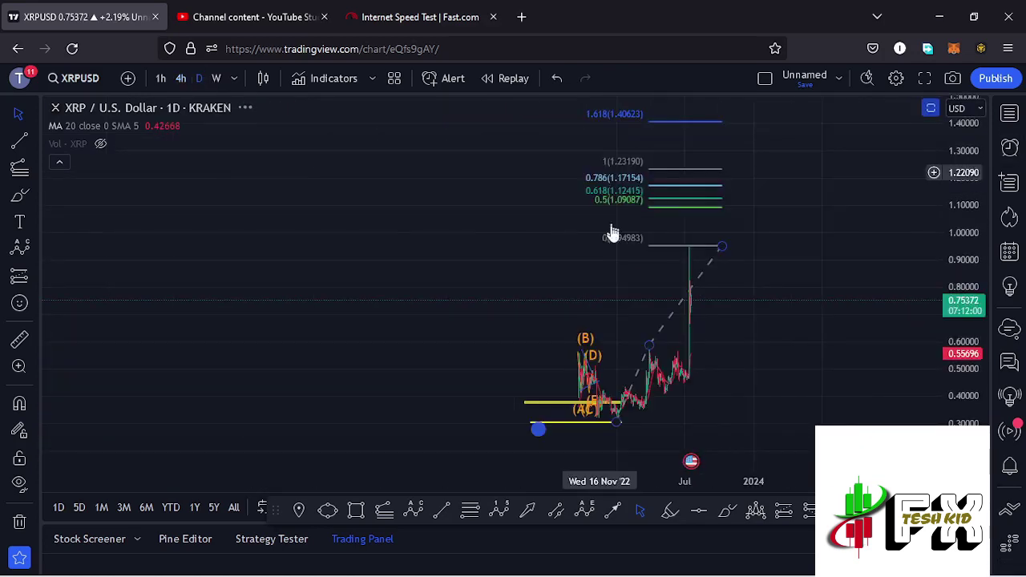
{"action": "left_click_drag", "start_coordinate": [964, 193], "coordinate": [976, 214]}
Step: Delete the daily chart's Fibonacci extension and select the pink Elliott wave drawing
{"action": "left_click", "coordinate": [724, 210]}
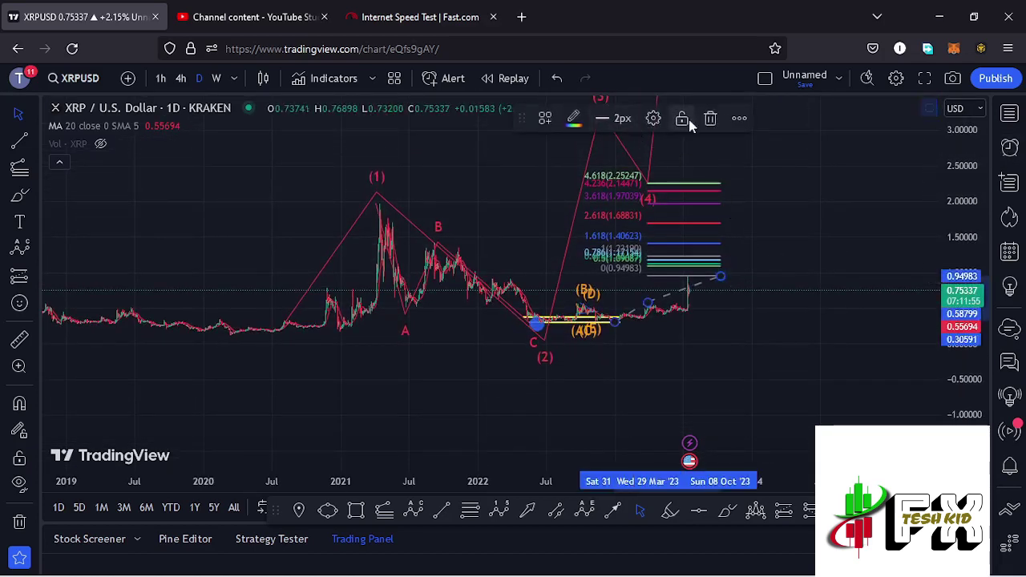
{"action": "left_click", "coordinate": [708, 118]}
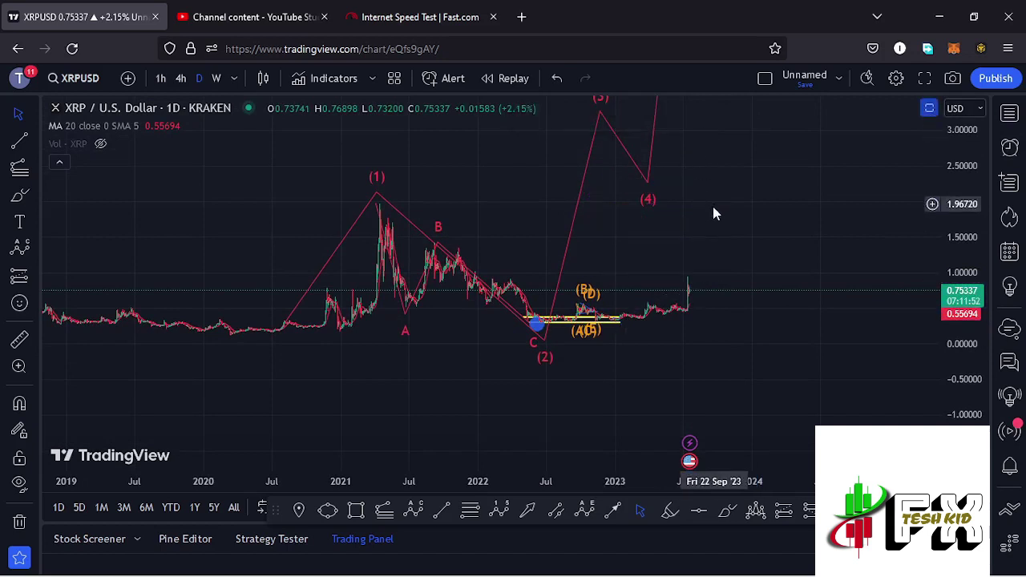
{"action": "left_click", "coordinate": [278, 334]}
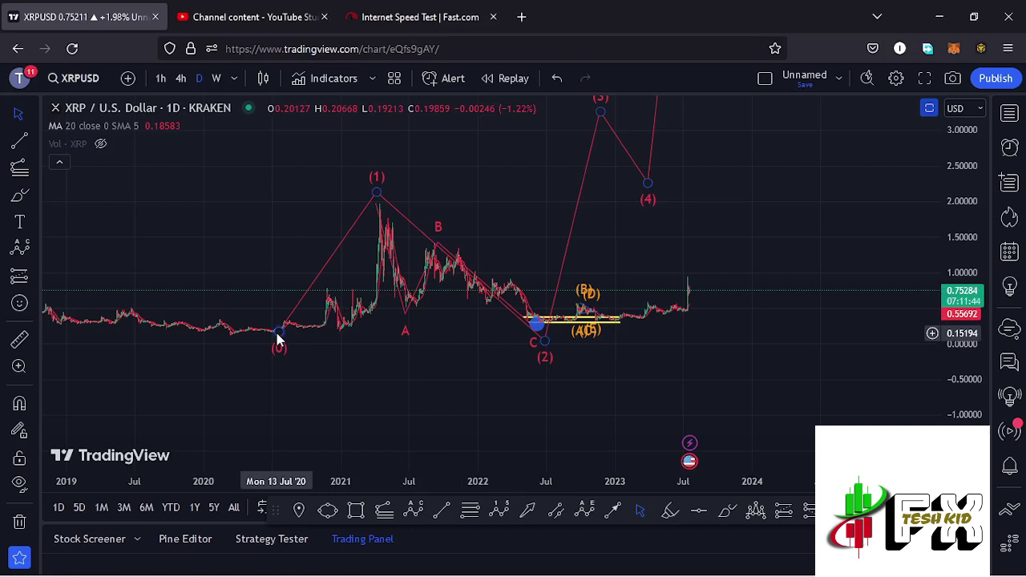
Step: Move the pink wave's (1) point onto the 2021 peak and (2) onto the July 2022 low
{"action": "left_click_drag", "start_coordinate": [512, 175], "coordinate": [492, 227]}
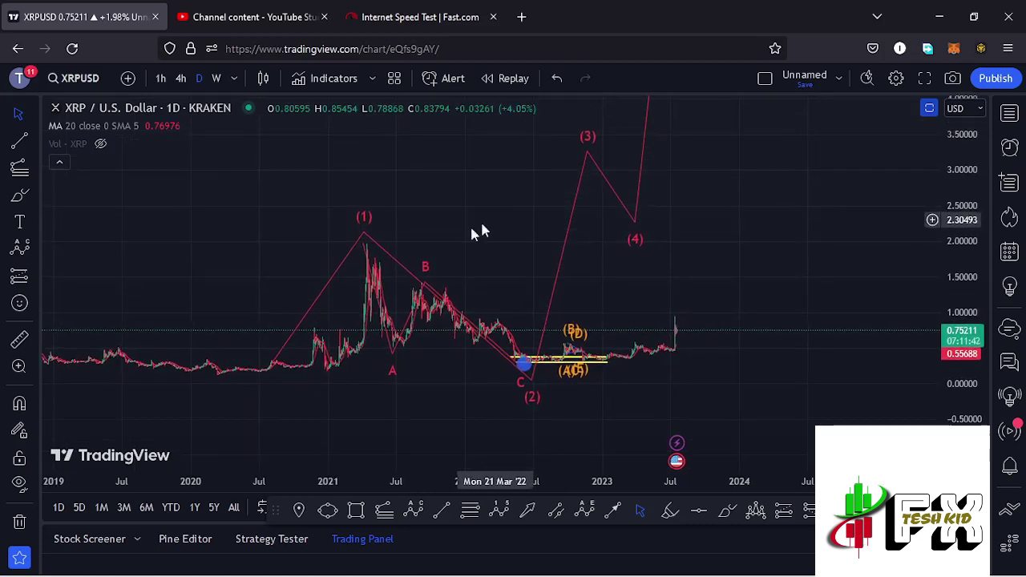
{"action": "left_click", "coordinate": [362, 243]}
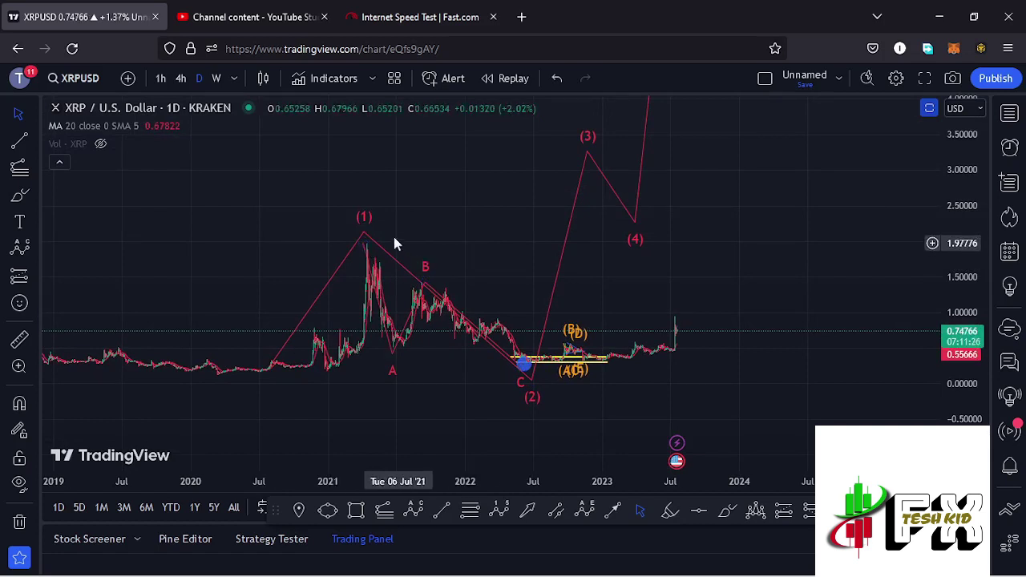
{"action": "left_click_drag", "start_coordinate": [363, 237], "coordinate": [364, 235]}
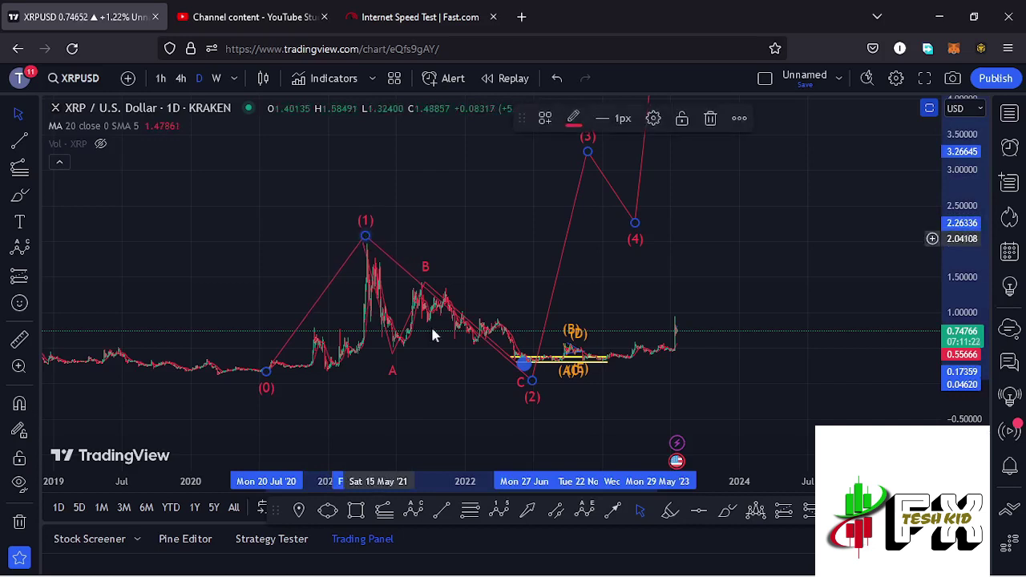
{"action": "left_click_drag", "start_coordinate": [525, 386], "coordinate": [538, 388]}
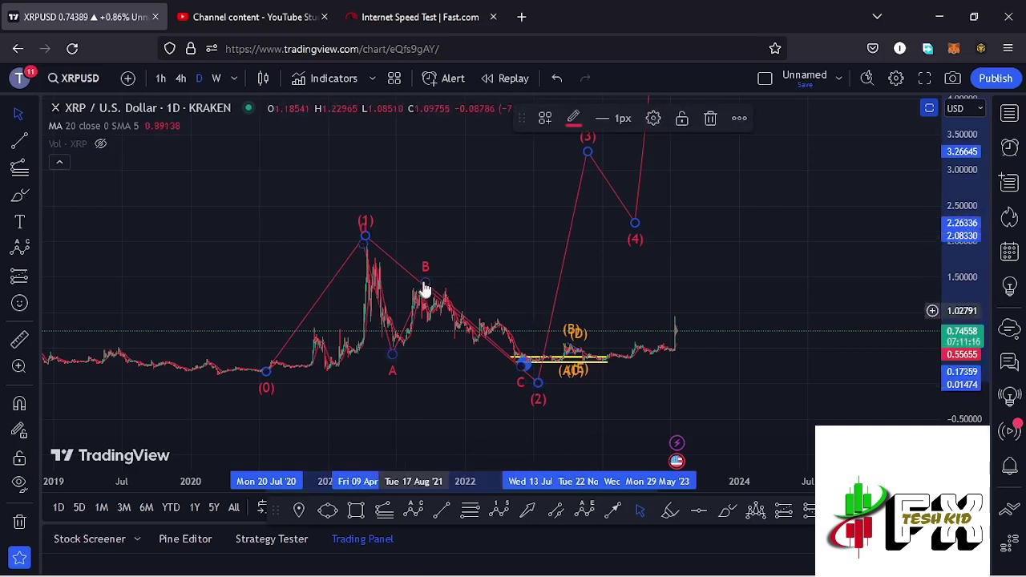
{"action": "left_click_drag", "start_coordinate": [704, 279], "coordinate": [690, 291]}
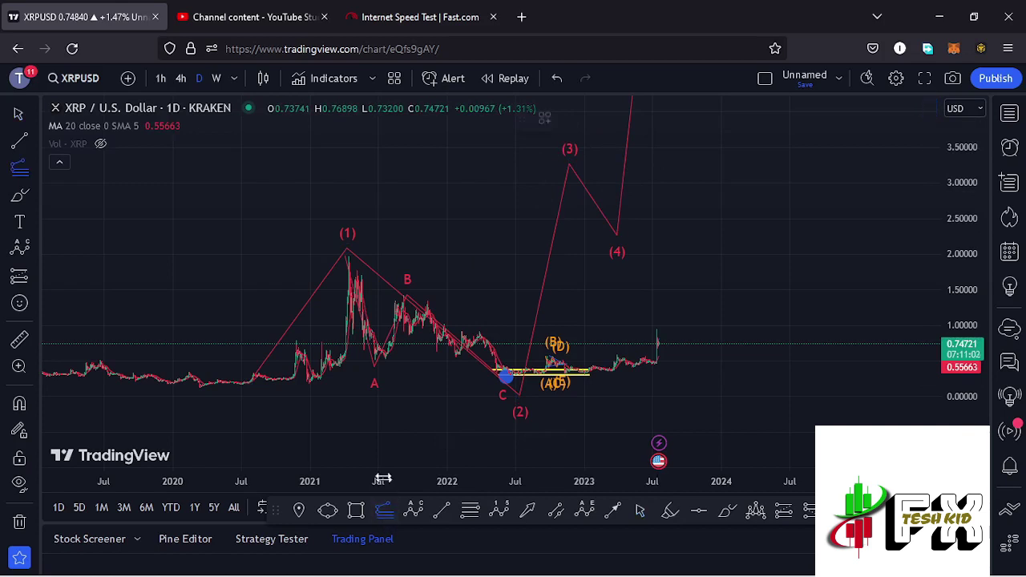
Step: Anchor a Fib extension at the March 2020 low and (1) peak, giving levels 1.18622 (0.5) to 3.26288 (1.618)
{"action": "left_click", "coordinate": [198, 386]}
{"action": "left_click", "coordinate": [349, 257]}
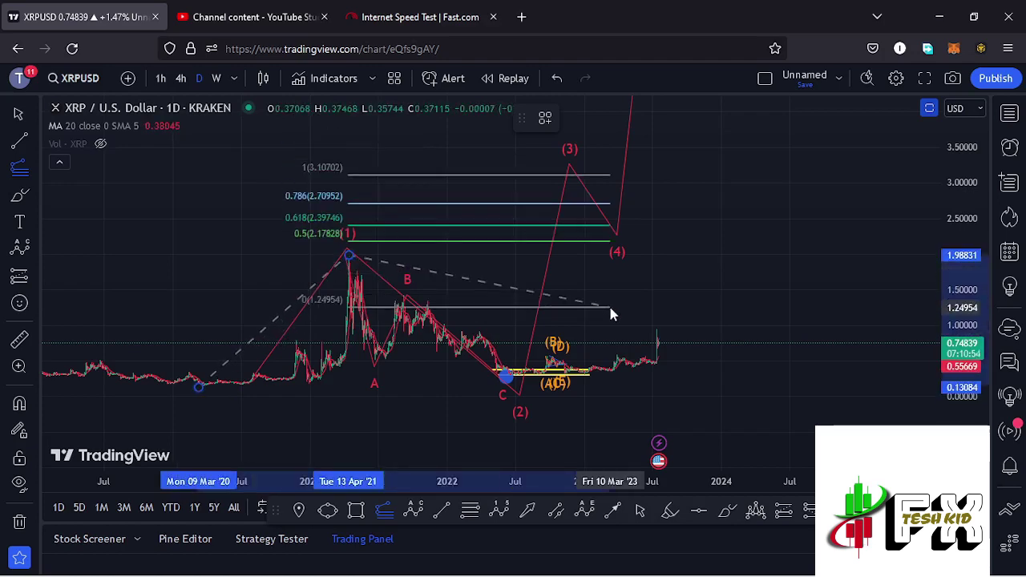
{"action": "left_click", "coordinate": [843, 377]}
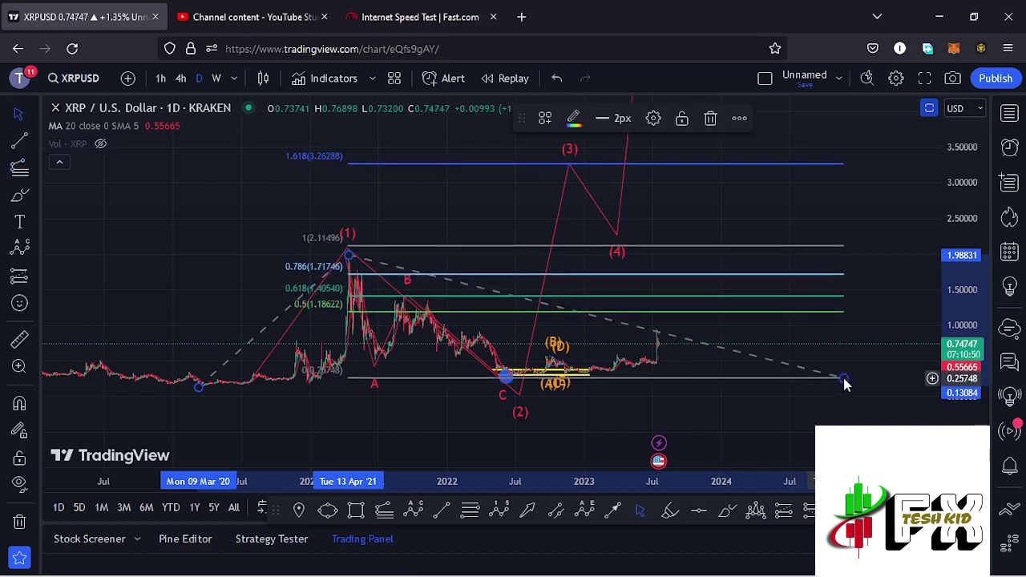
{"action": "left_click", "coordinate": [804, 227]}
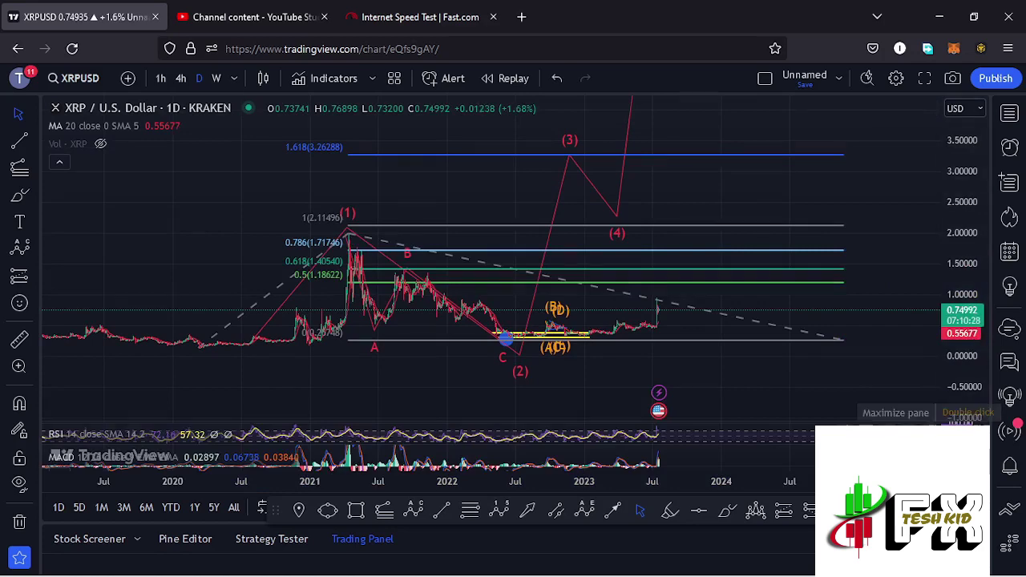
{"action": "left_click", "coordinate": [905, 433]}
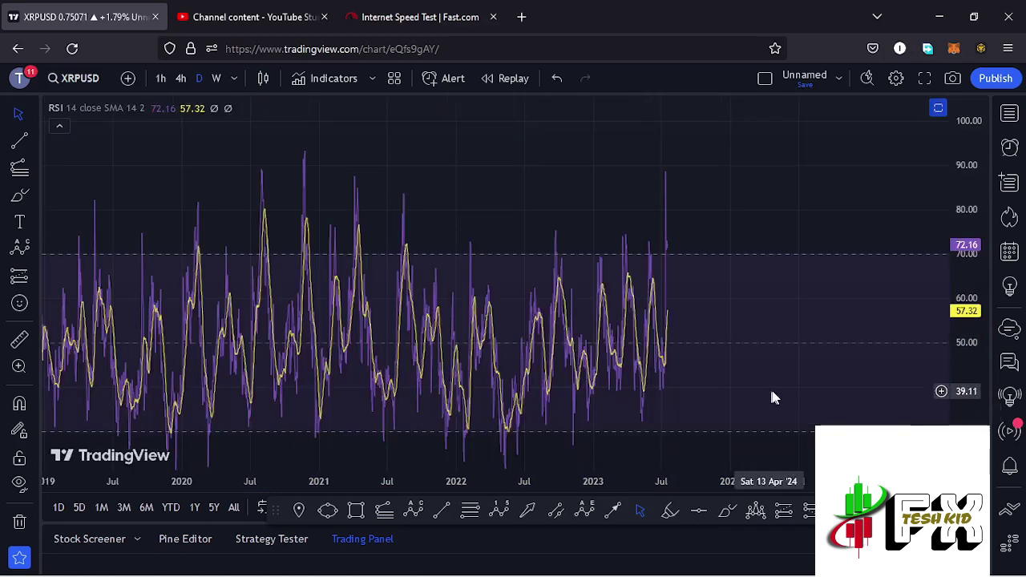
{"action": "left_click", "coordinate": [938, 108]}
{"action": "left_click", "coordinate": [904, 443]}
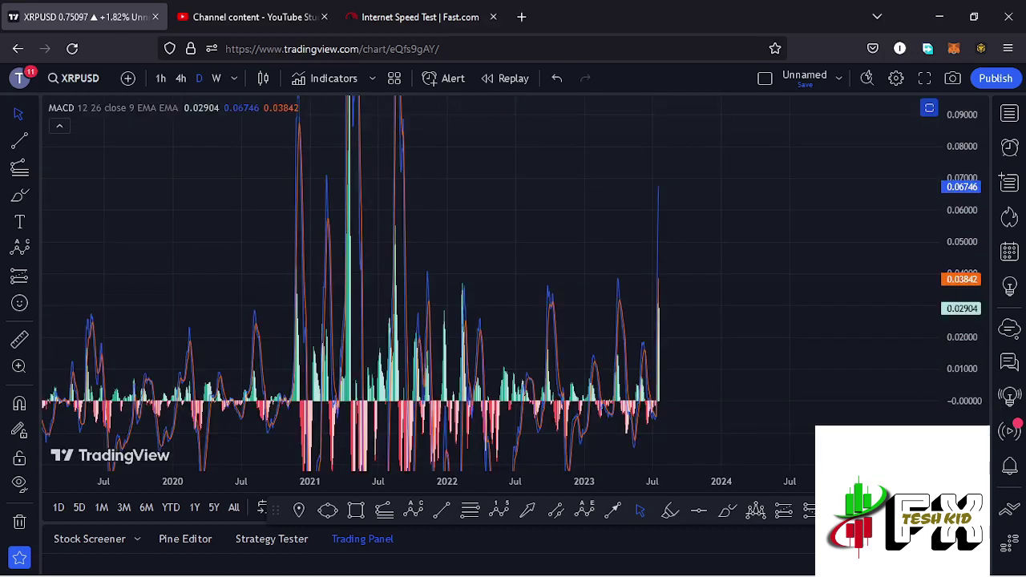
{"action": "scroll", "coordinate": [783, 401], "scroll_direction": "up", "scroll_amount": 5}
{"action": "left_click_drag", "start_coordinate": [658, 397], "coordinate": [788, 419]}
{"action": "scroll", "coordinate": [732, 417], "scroll_direction": "up", "scroll_amount": 4}
{"action": "left_click_drag", "start_coordinate": [569, 383], "coordinate": [834, 368]}
{"action": "double_click", "coordinate": [742, 384]}
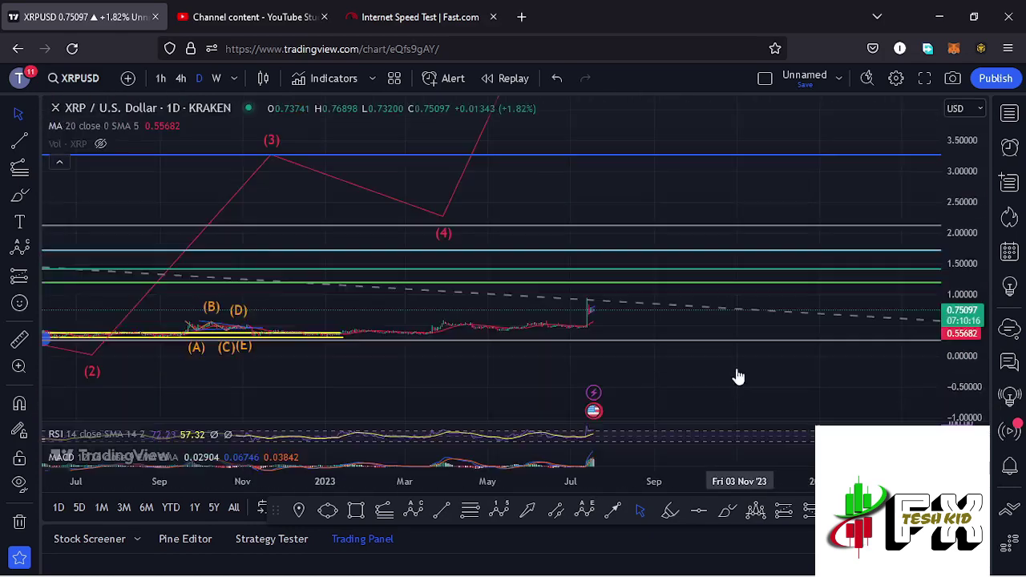